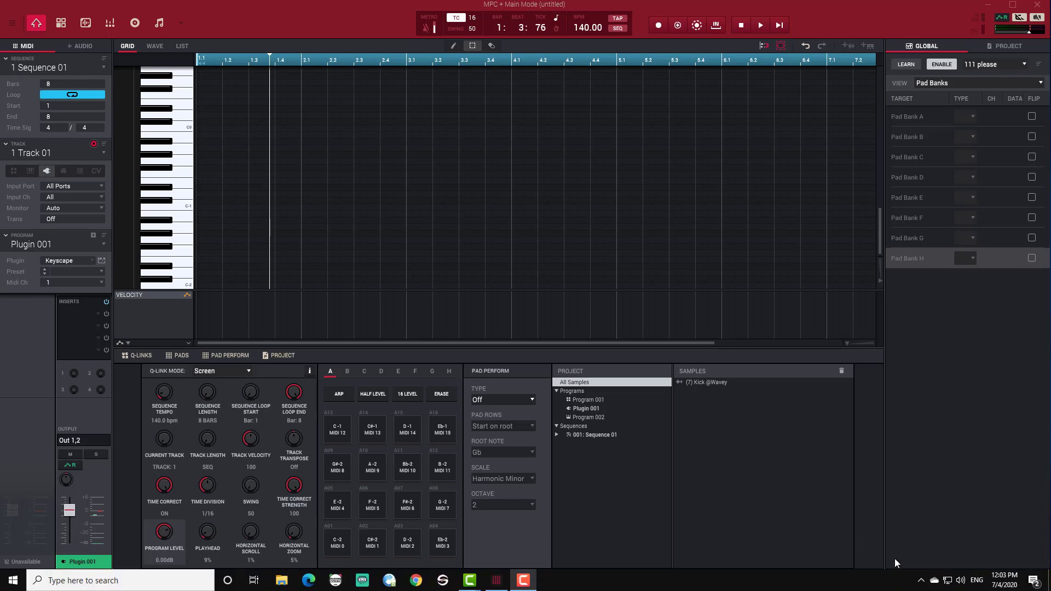
- Start MIDI learn and map pads 1 to 4 to MIDI notes 48, 50, 52 and 53
click(896, 578)
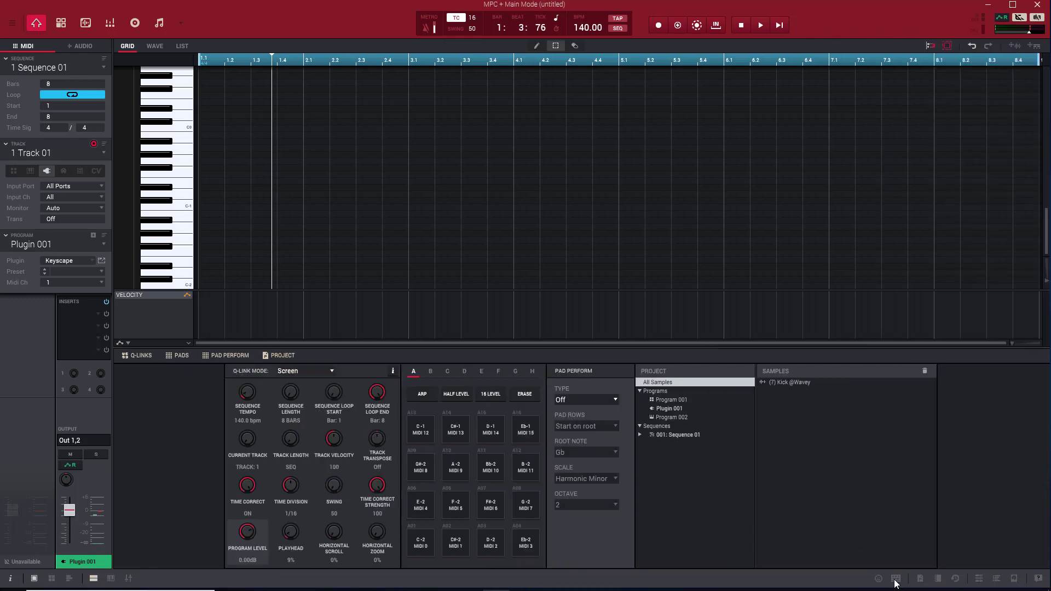
click(896, 578)
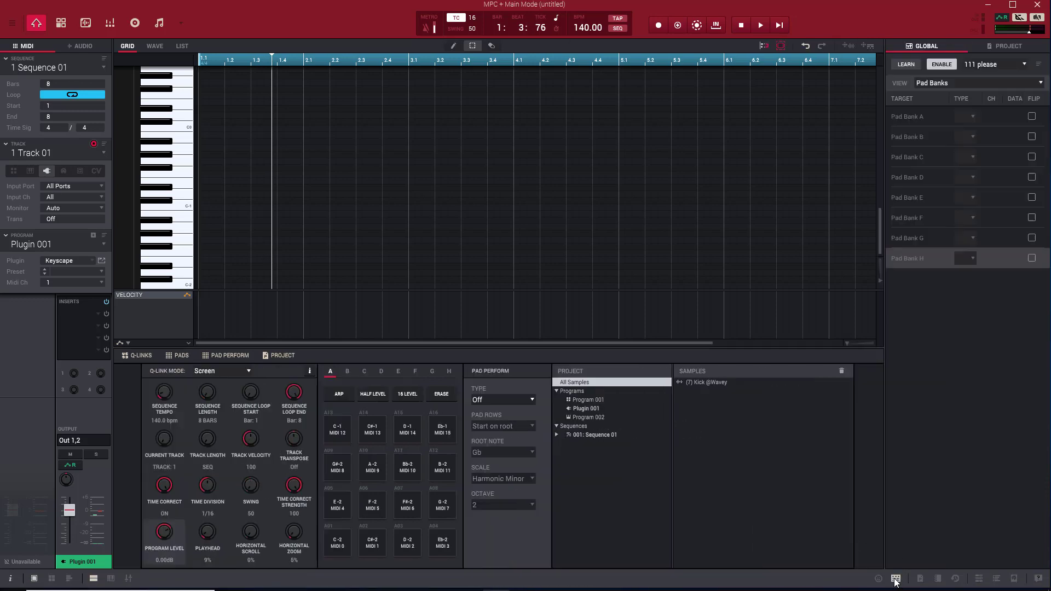
click(910, 64)
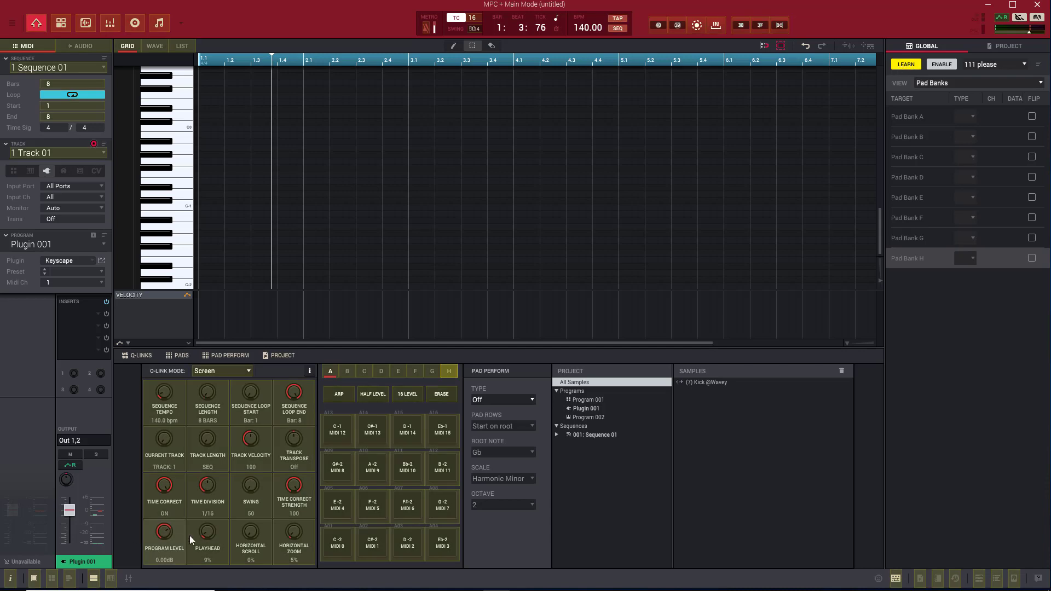
click(337, 546)
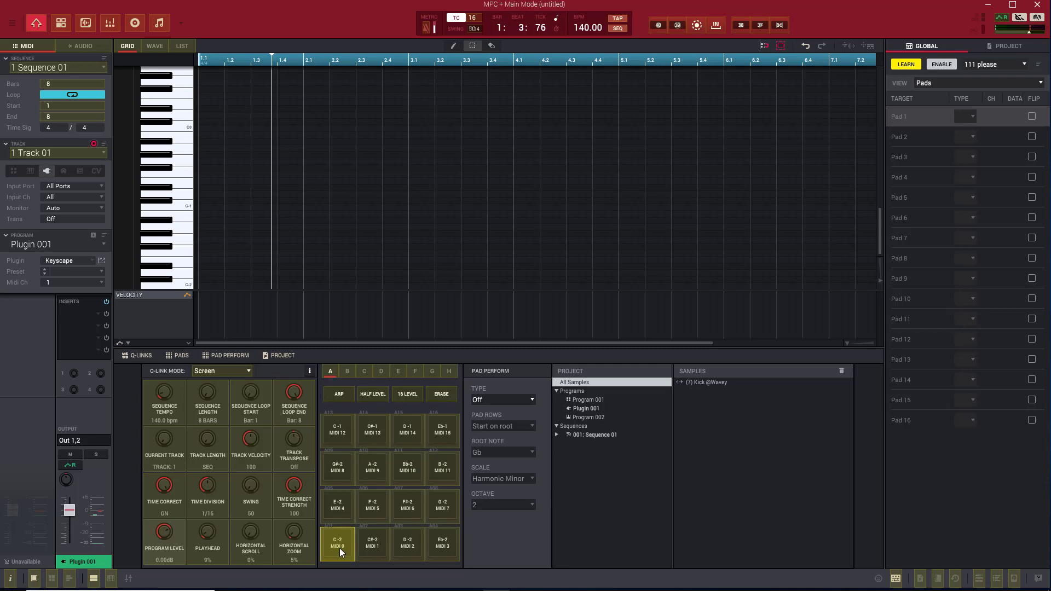
click(369, 546)
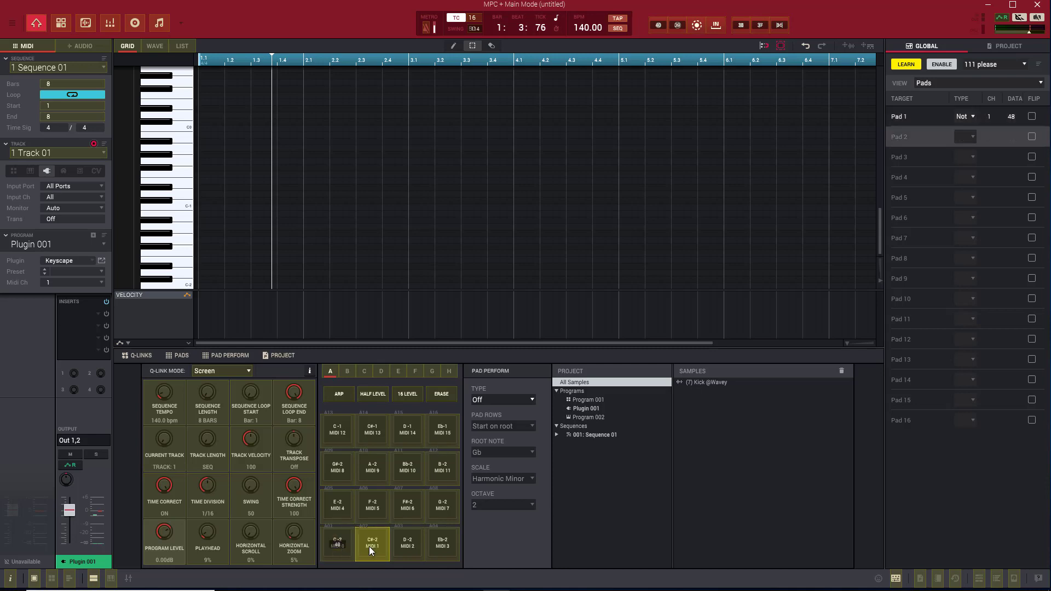
click(404, 550)
click(446, 543)
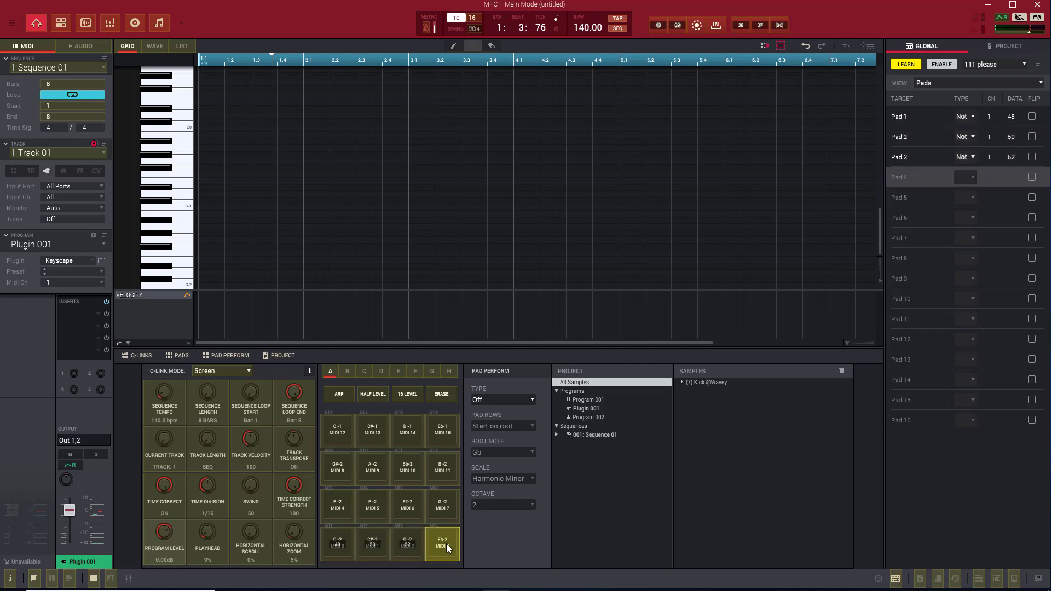
- Map pads 5 to 8 to MIDI notes 55, 57, 59 and 60
click(337, 517)
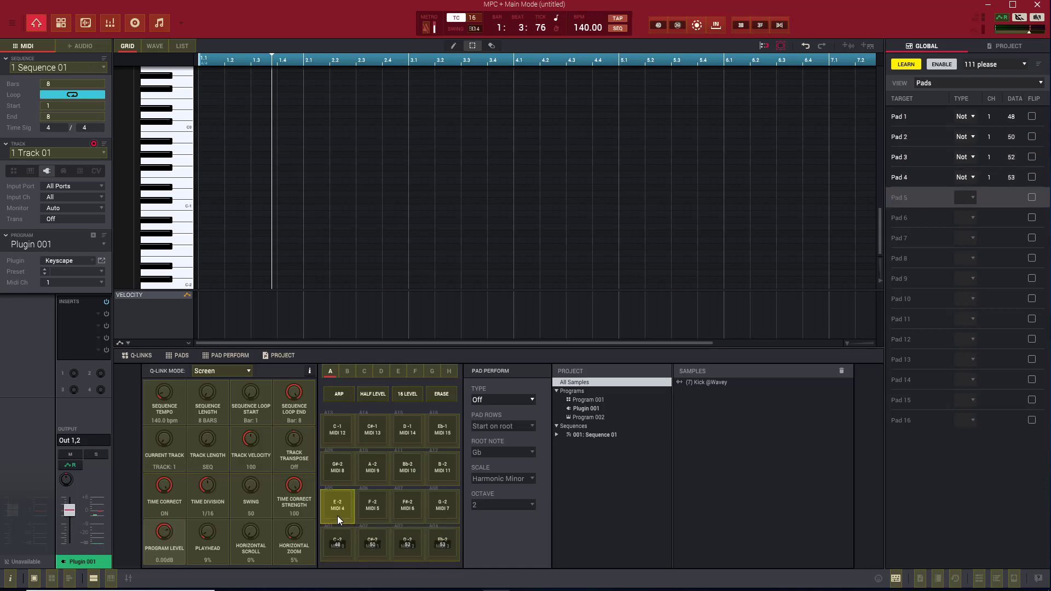
click(369, 508)
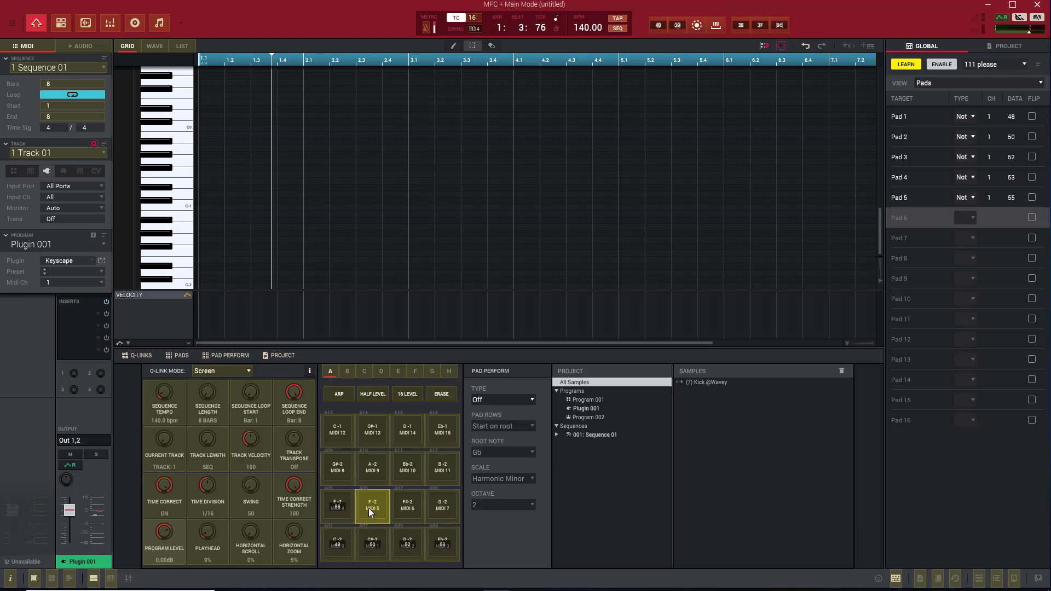
click(402, 506)
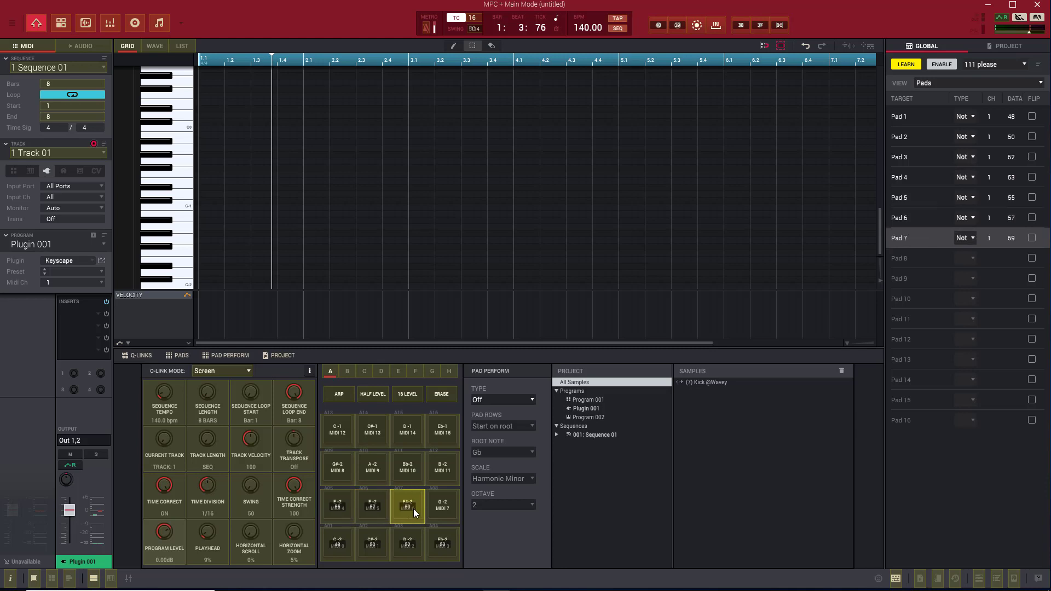
click(447, 508)
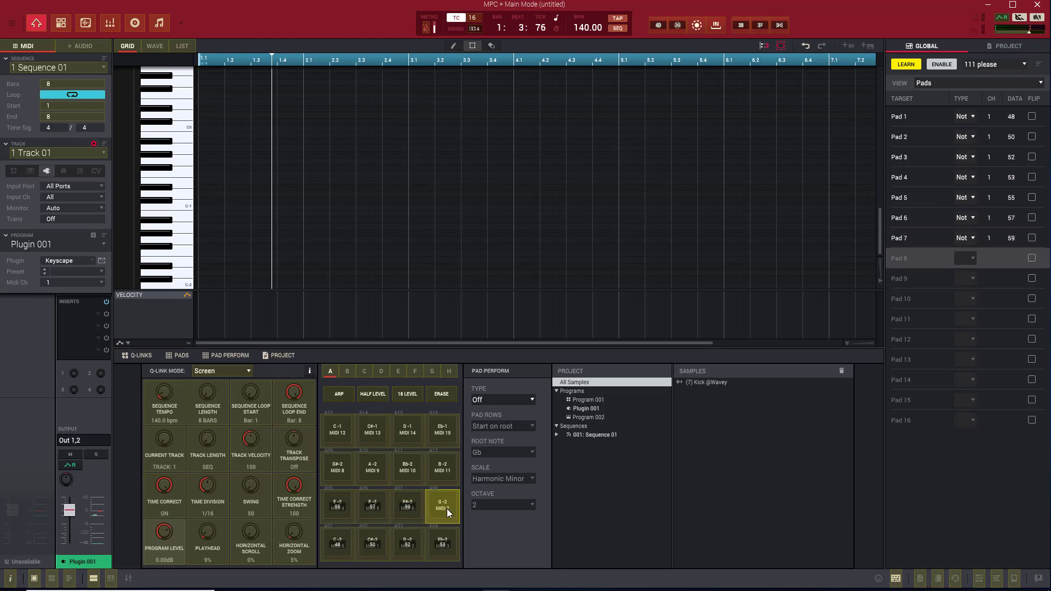
- Map pads 9 to 12 to MIDI notes 62, 64, 65 and 67
click(331, 475)
click(372, 474)
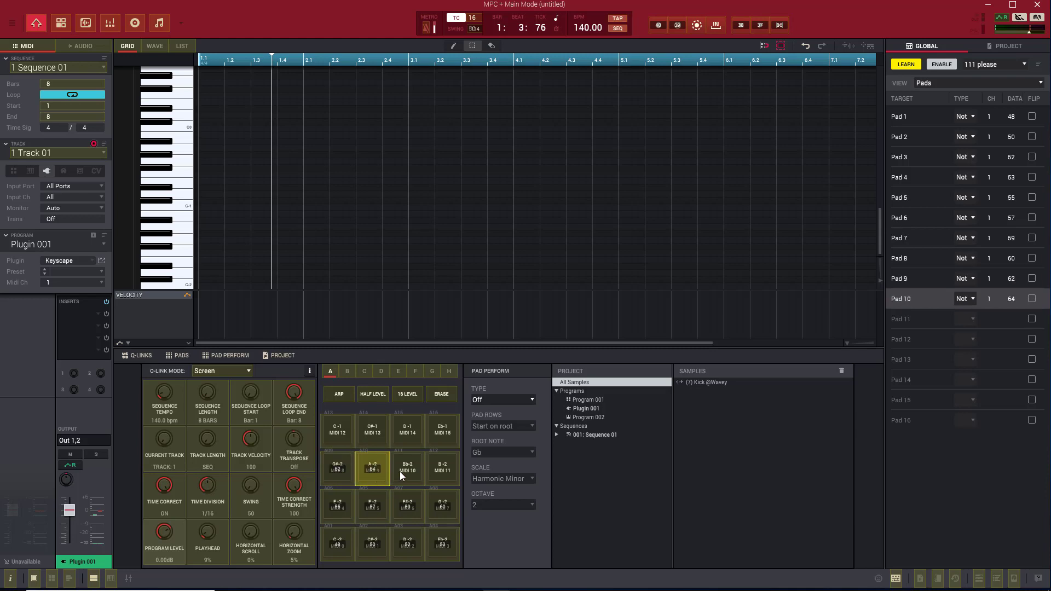
click(401, 471)
click(442, 469)
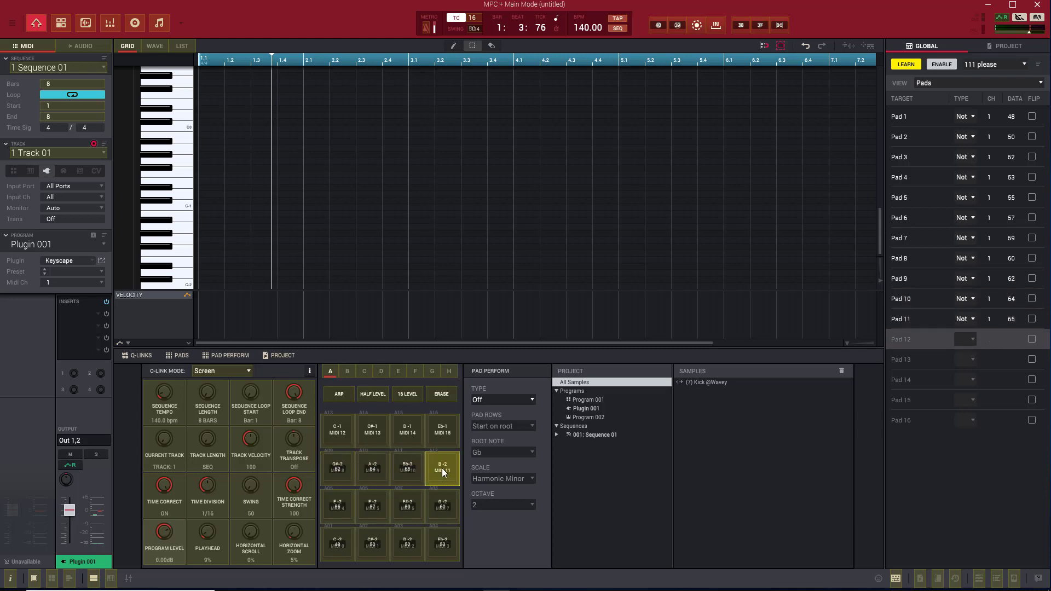
- Map pads 13 to 15 to MIDI notes 69, 71 and 72, and turn MIDI learn off
click(329, 435)
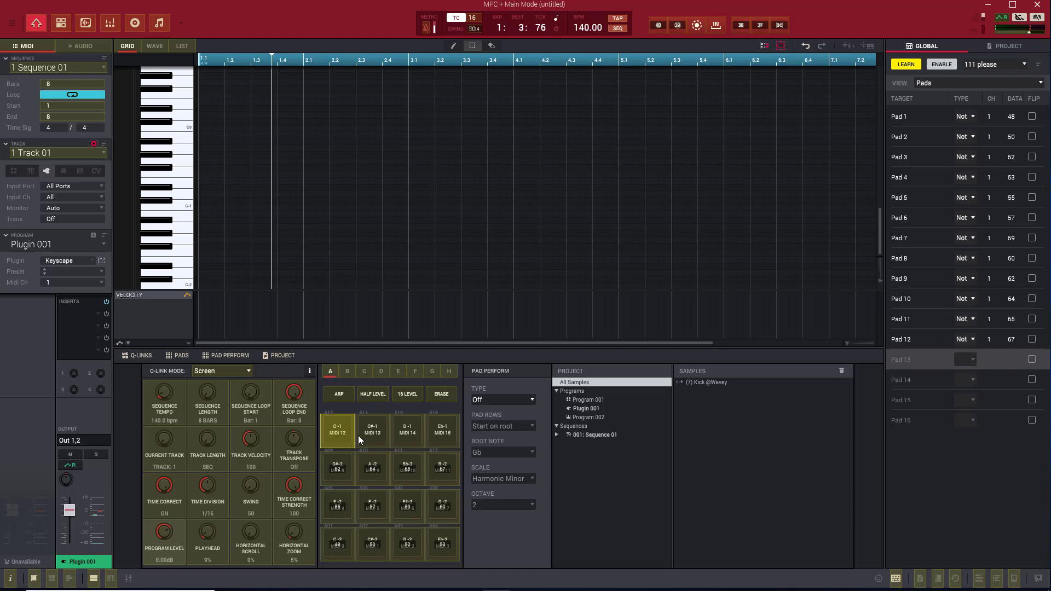
click(369, 430)
click(399, 431)
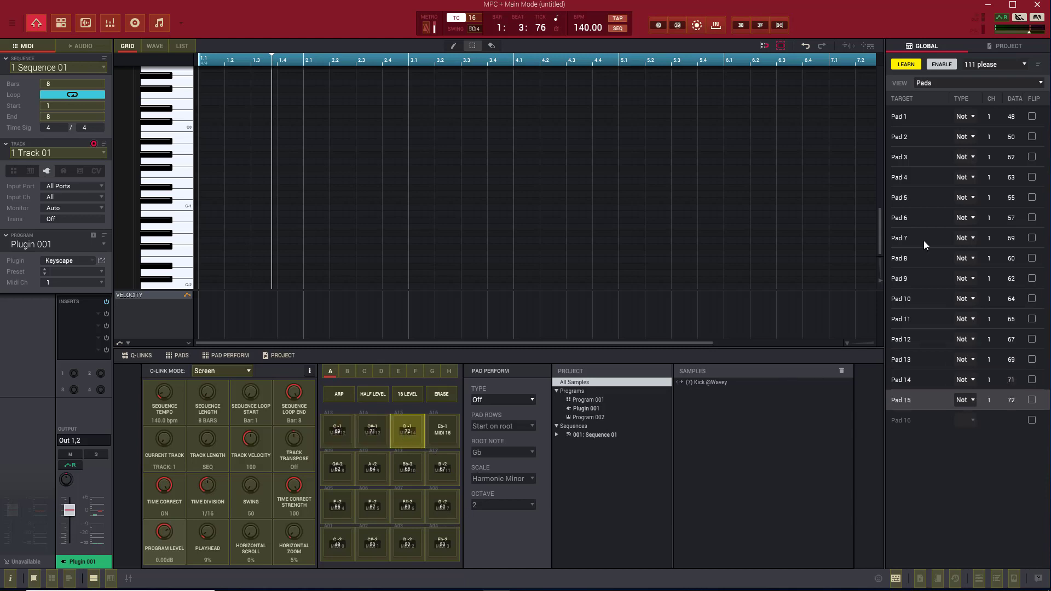
click(893, 64)
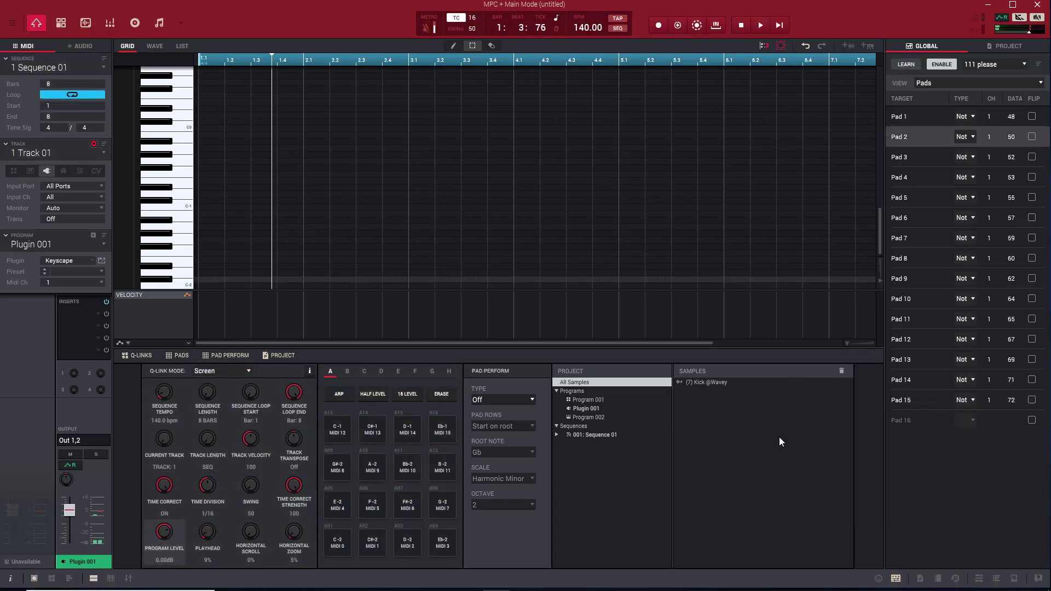
- Set the Pad Perform type to Notes and switch to pad bank A
click(525, 398)
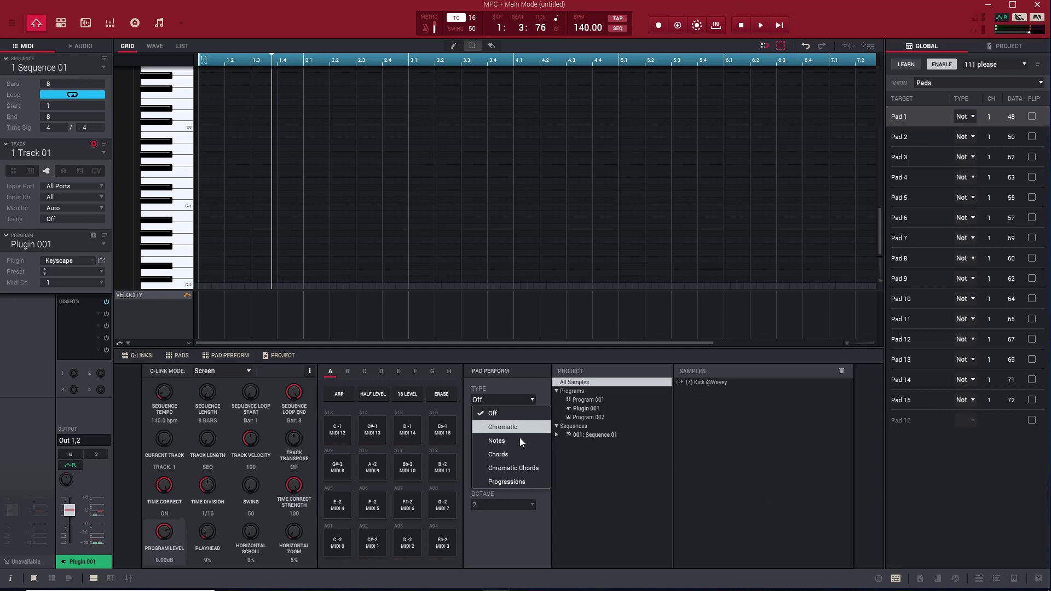
click(512, 441)
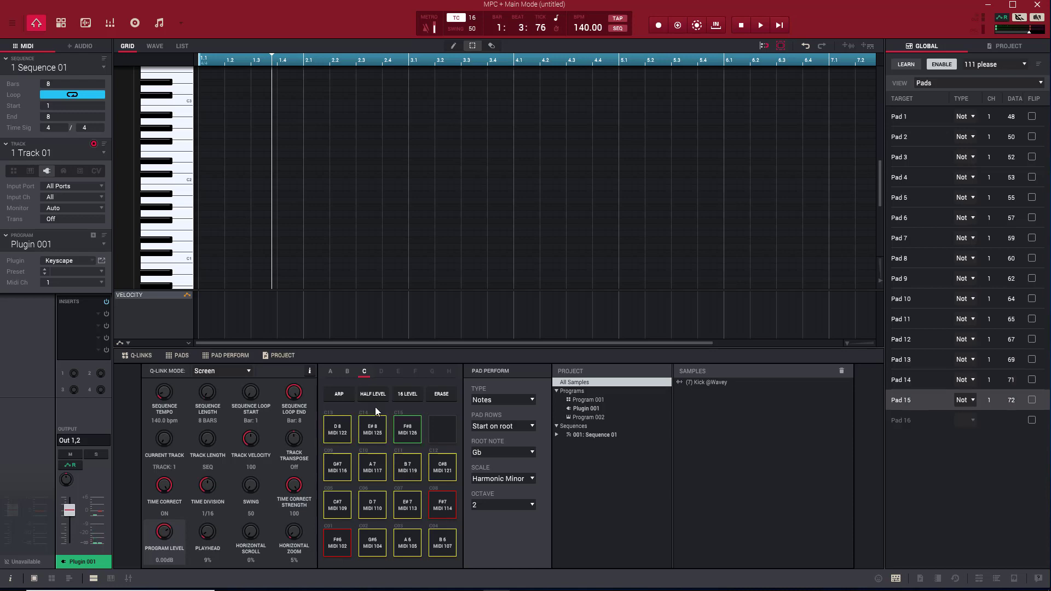
click(333, 372)
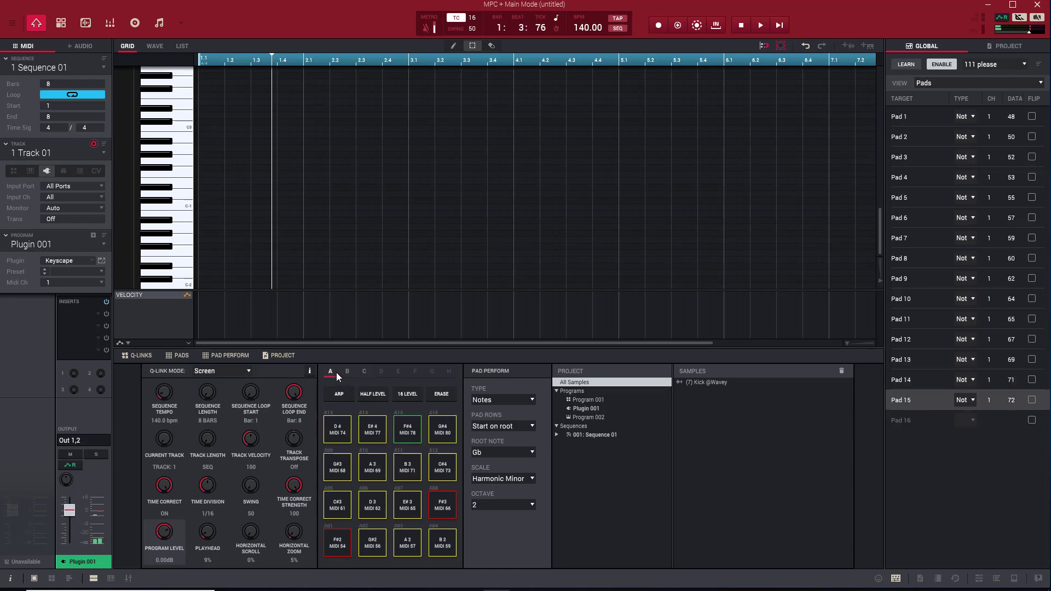
- Audition the G#4, F#2 and F#4 pads of bank A
mouse_move(419, 589)
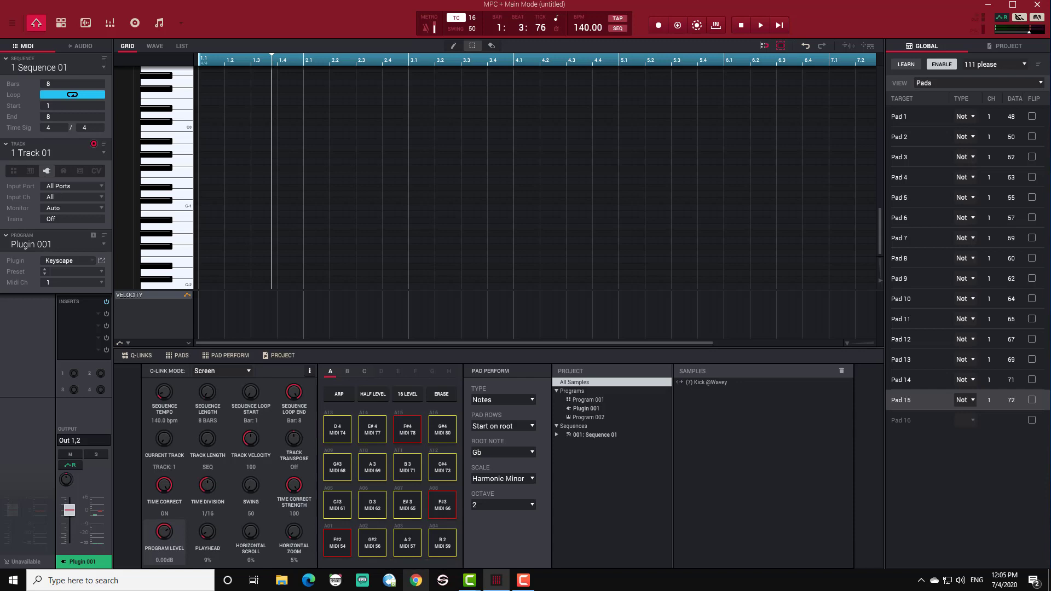
click(435, 432)
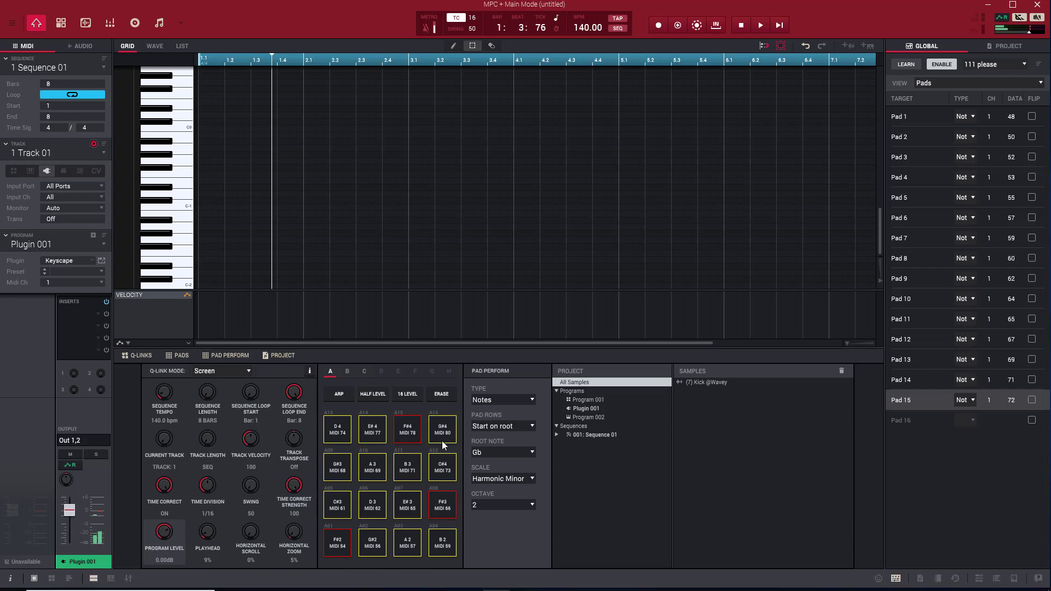
click(338, 546)
click(402, 435)
- Set the Pad Perform type to Off
click(535, 400)
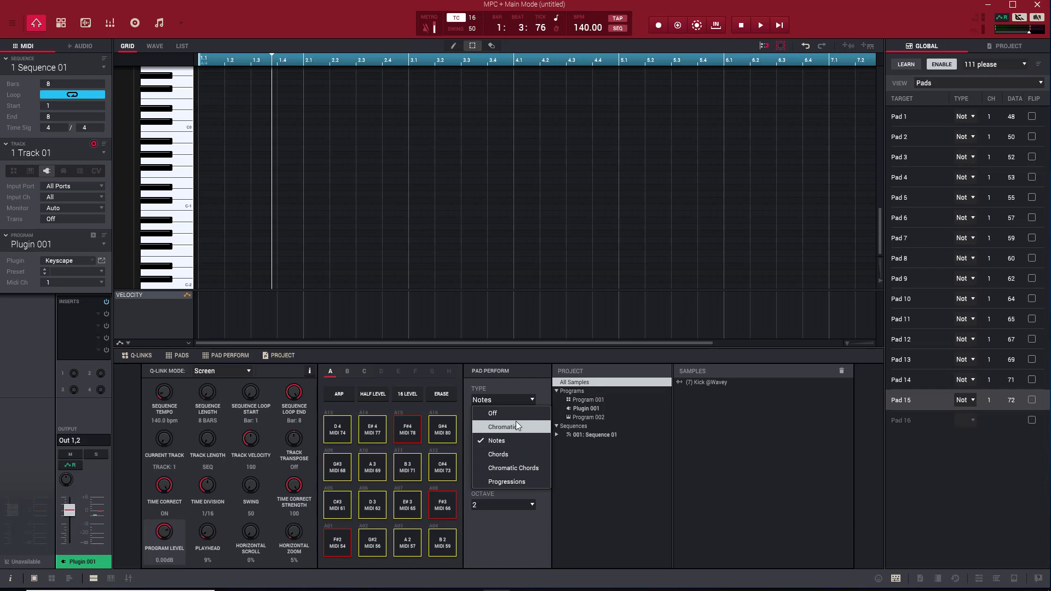
click(515, 415)
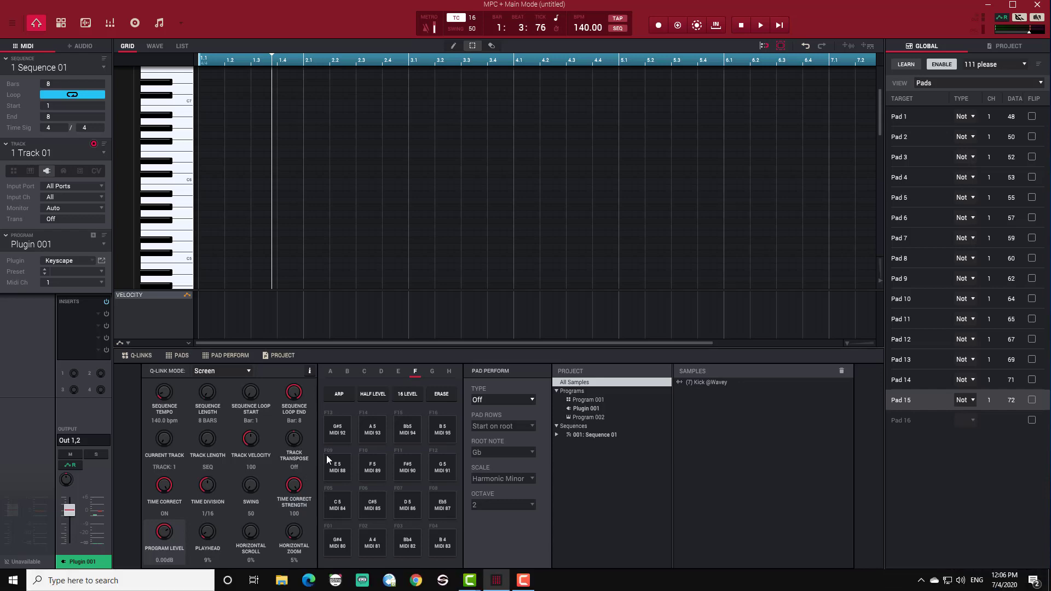
- Turn MIDI learn on and map pad banks A to D to MIDI notes 49, 51, 54 and 56
click(935, 64)
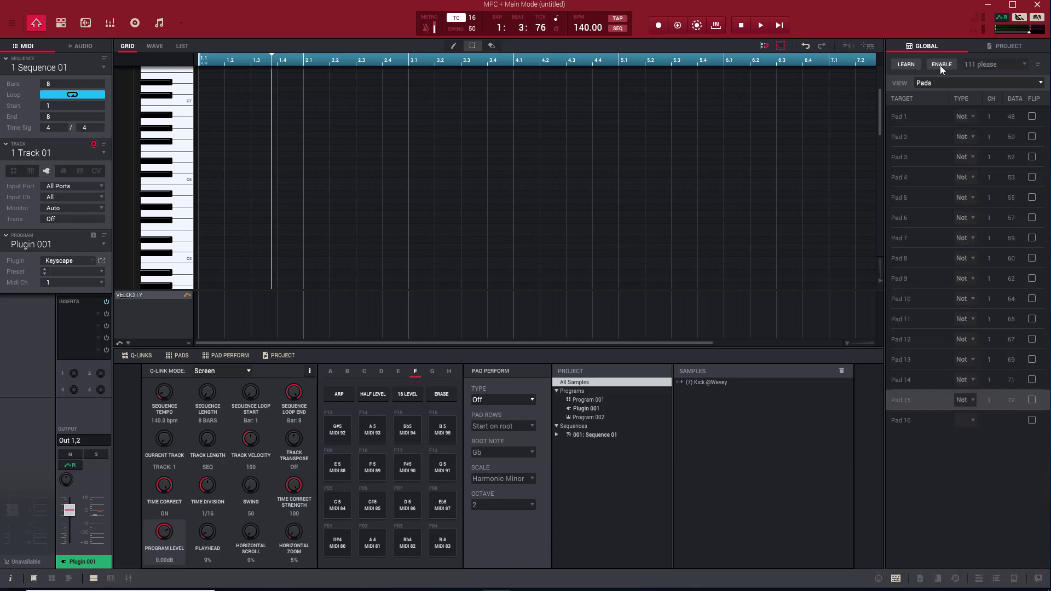
click(940, 64)
click(913, 66)
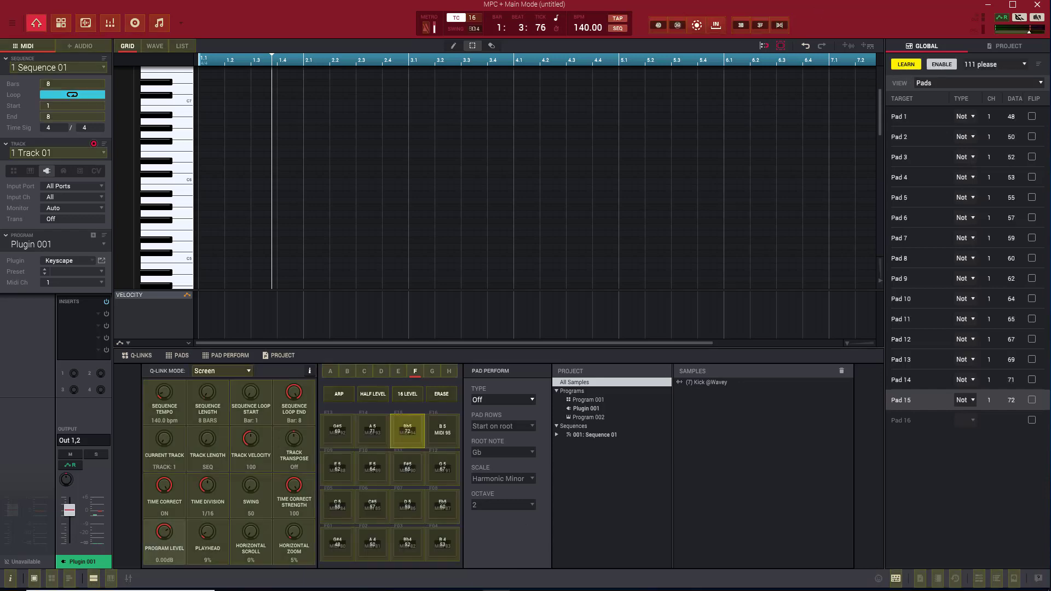
click(329, 378)
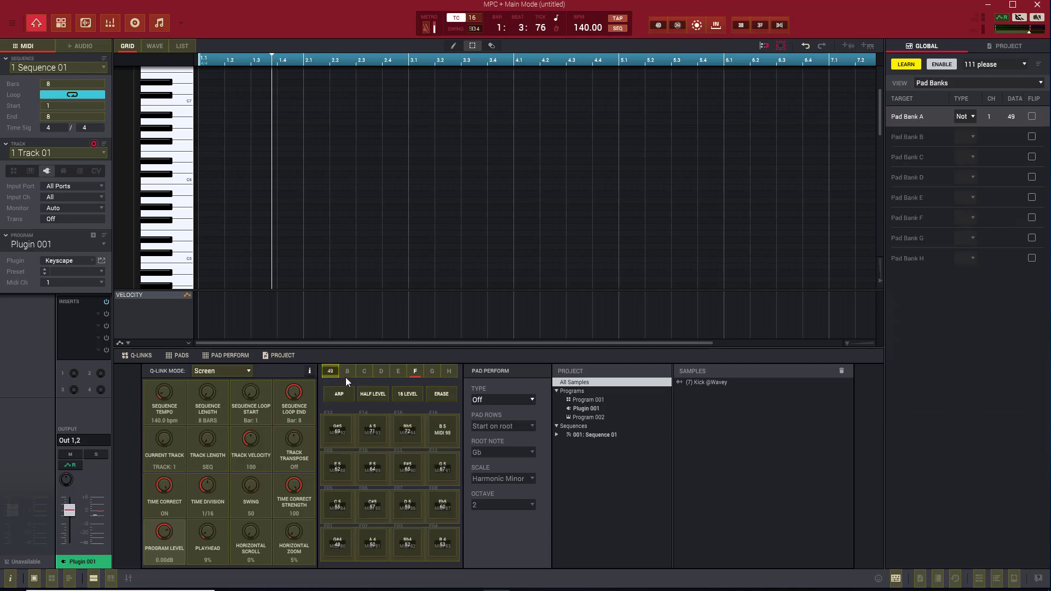
click(347, 375)
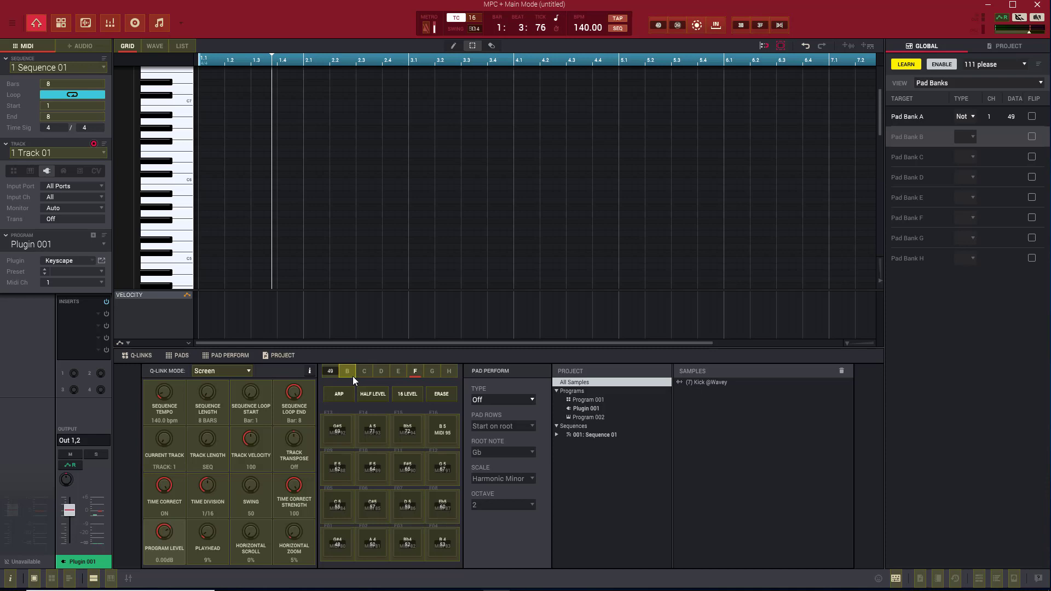
click(351, 373)
click(364, 373)
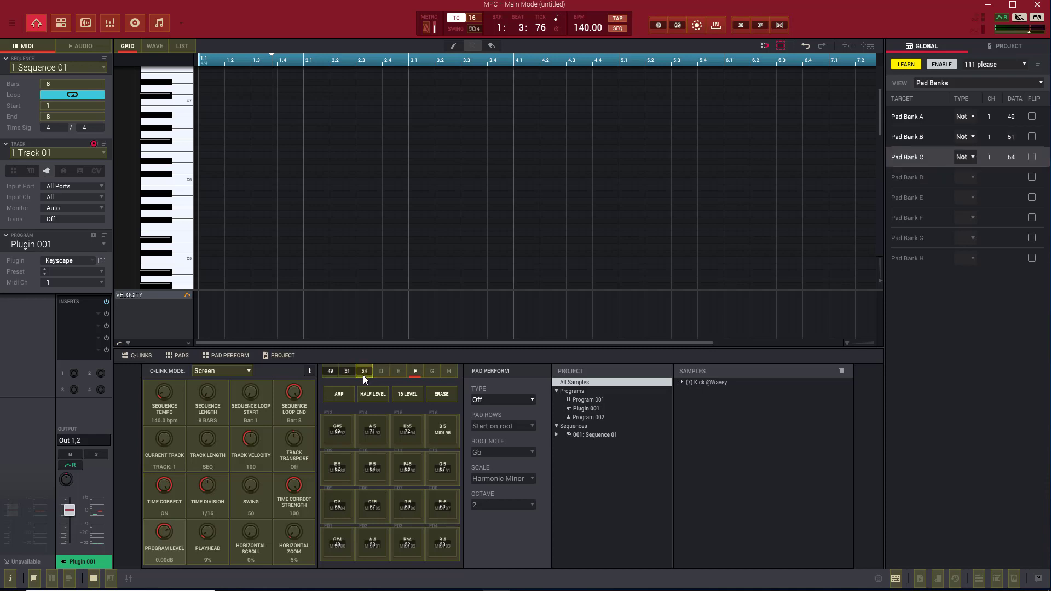
click(382, 372)
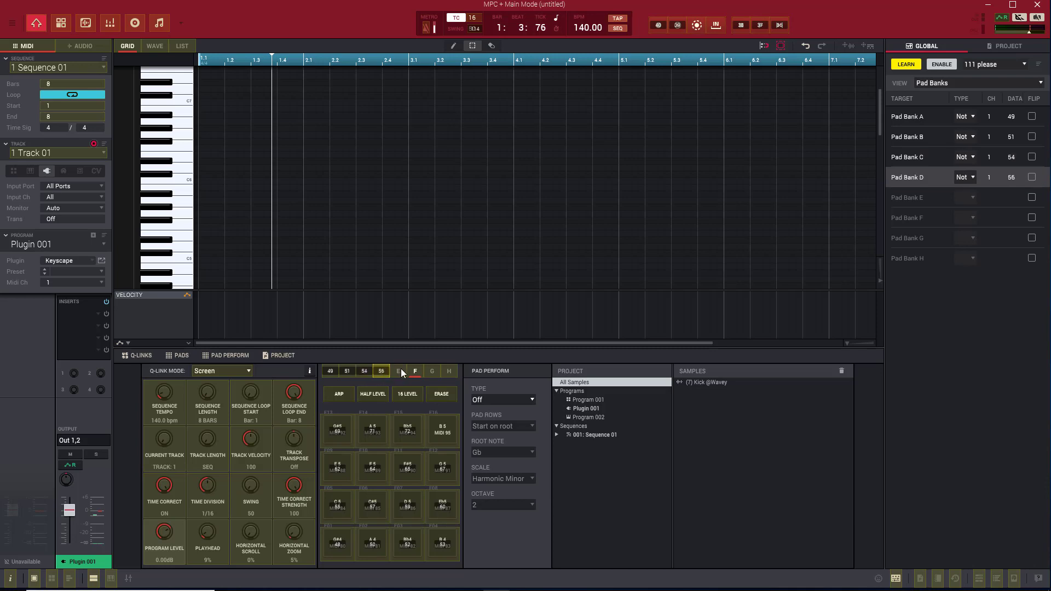
- Map pad banks E to H to MIDI notes 58, 61, 63 and 66, and turn MIDI learn off
click(400, 372)
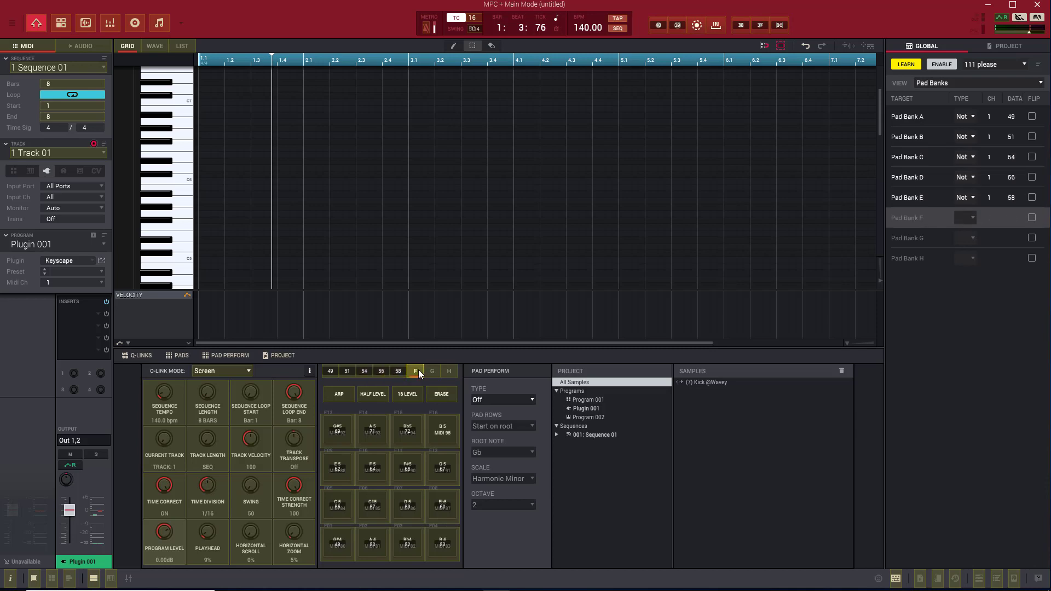
click(418, 369)
click(432, 370)
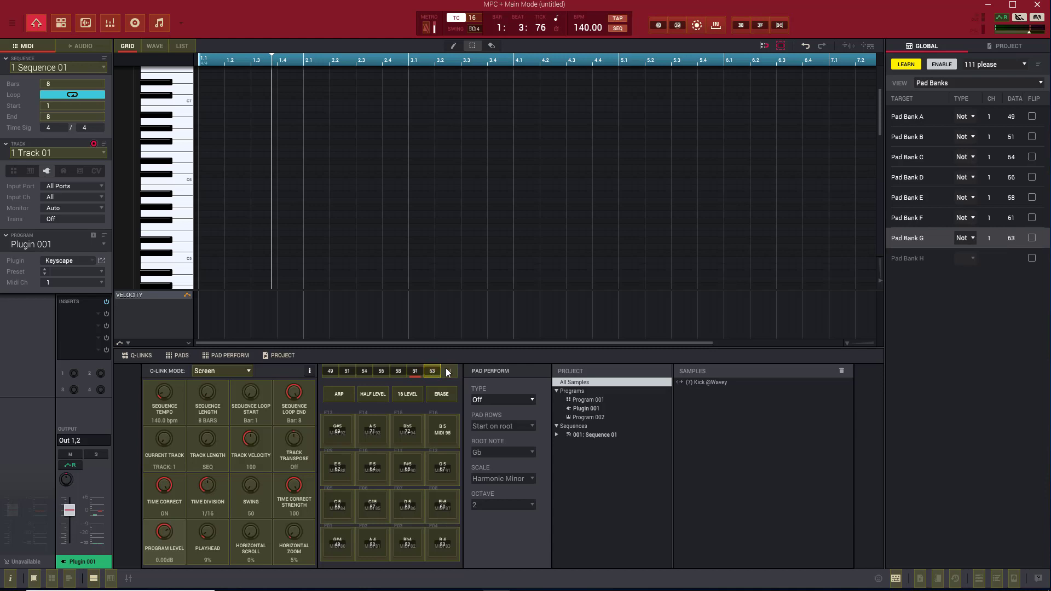
click(449, 372)
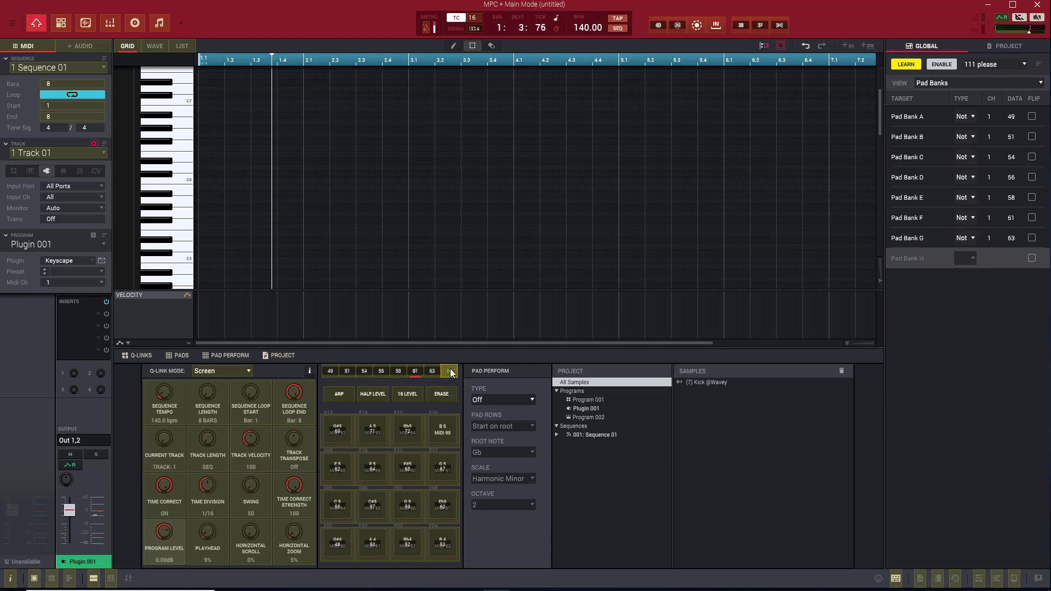
click(906, 64)
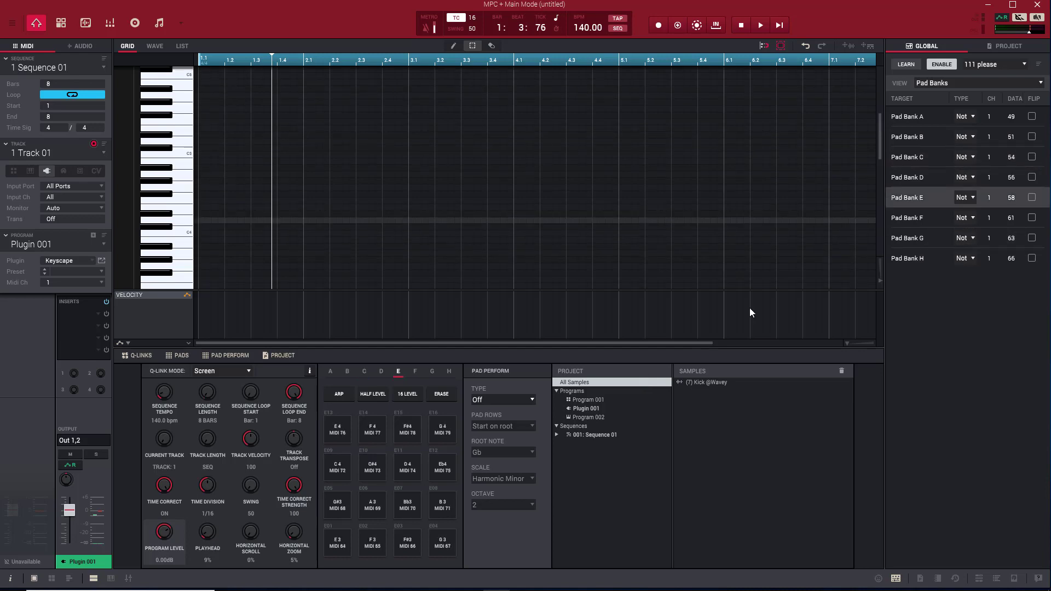
- Set the mapping type of pad banks A, B, C and D to Fixed Button
click(973, 117)
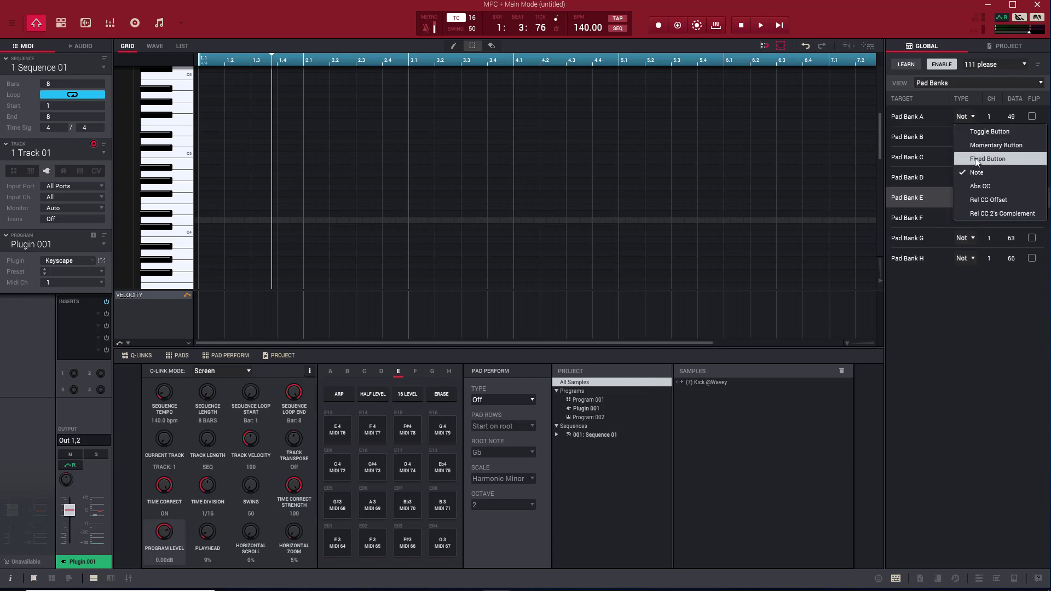
click(999, 160)
click(970, 139)
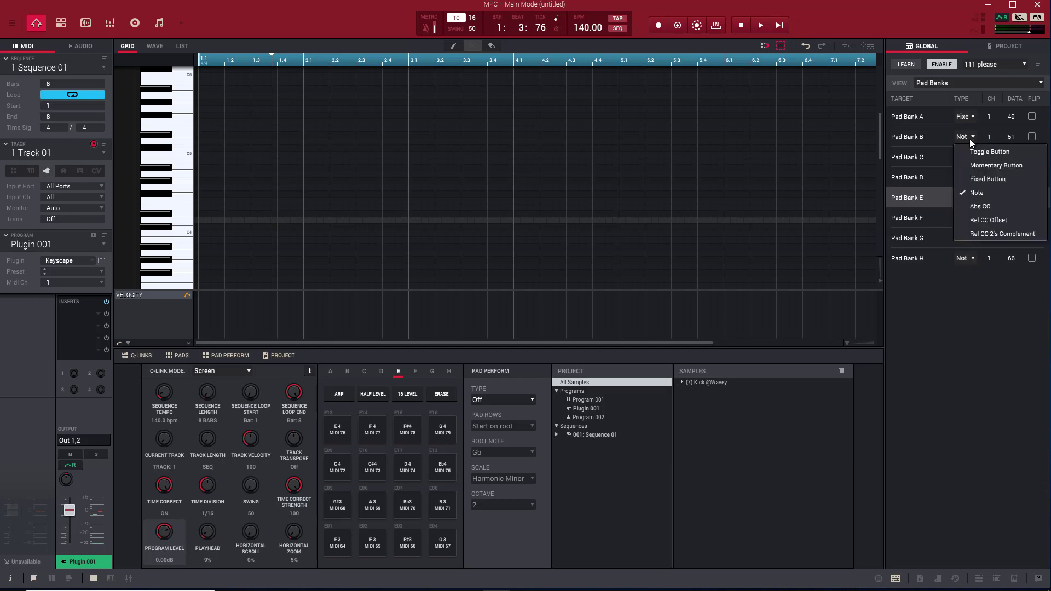
click(978, 183)
click(973, 157)
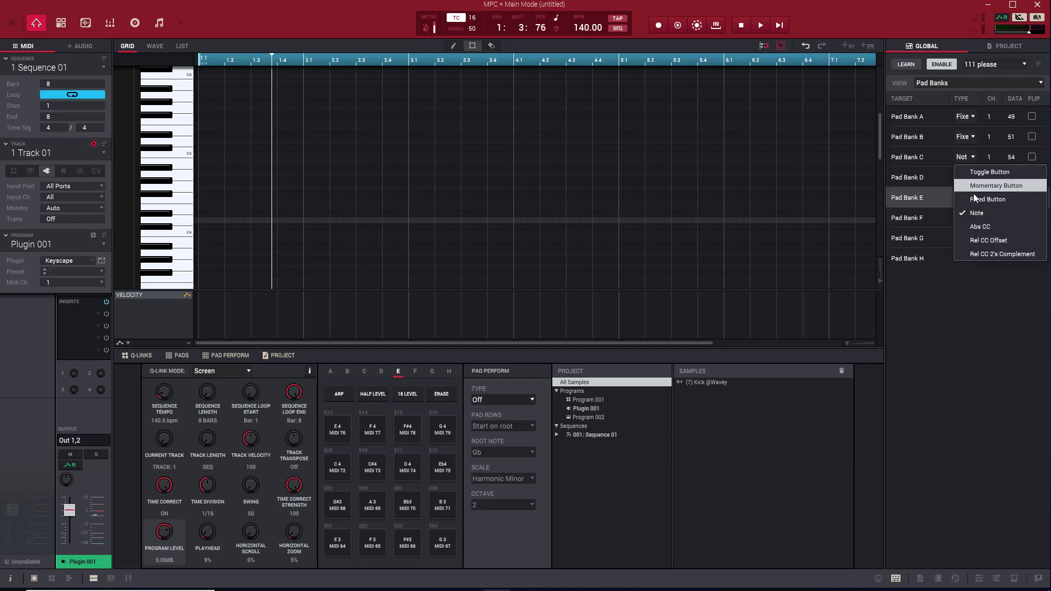
click(972, 195)
click(970, 176)
click(973, 216)
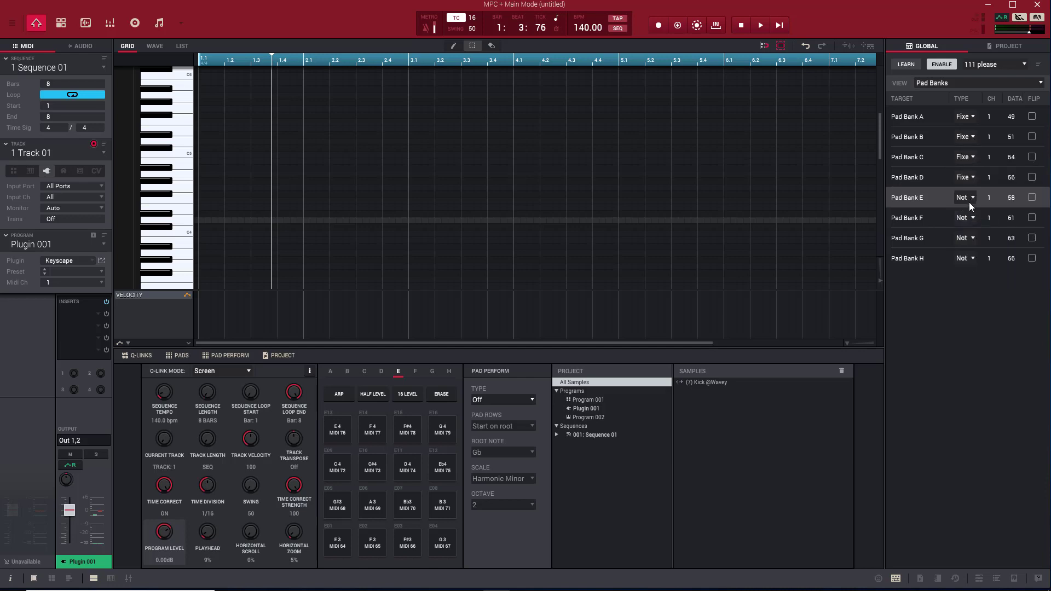
- Set the mapping type of pad banks E, F, G and H to Fixed Button
click(969, 199)
click(980, 240)
click(969, 217)
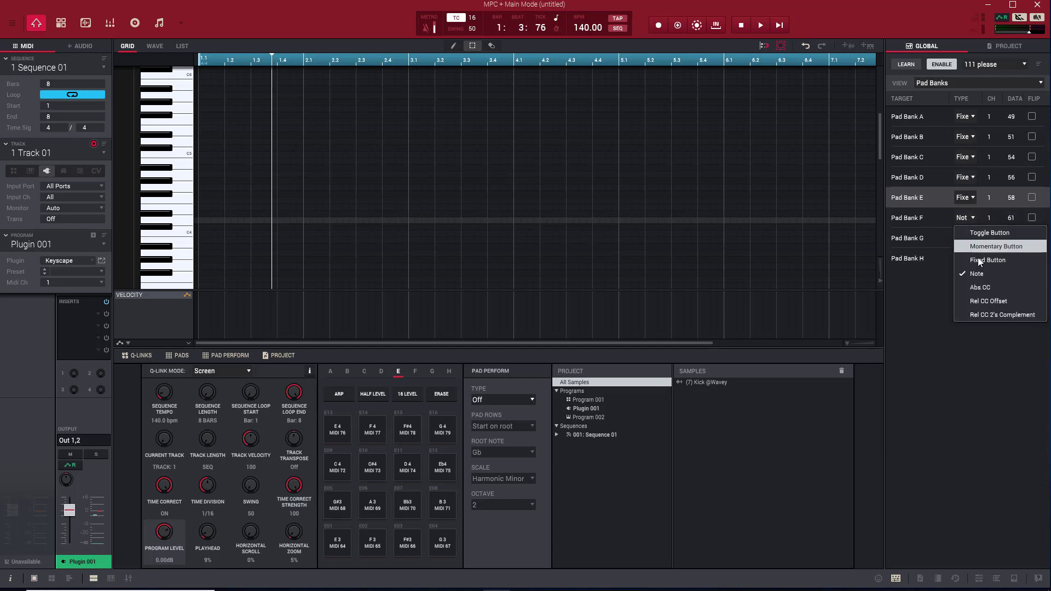
click(981, 261)
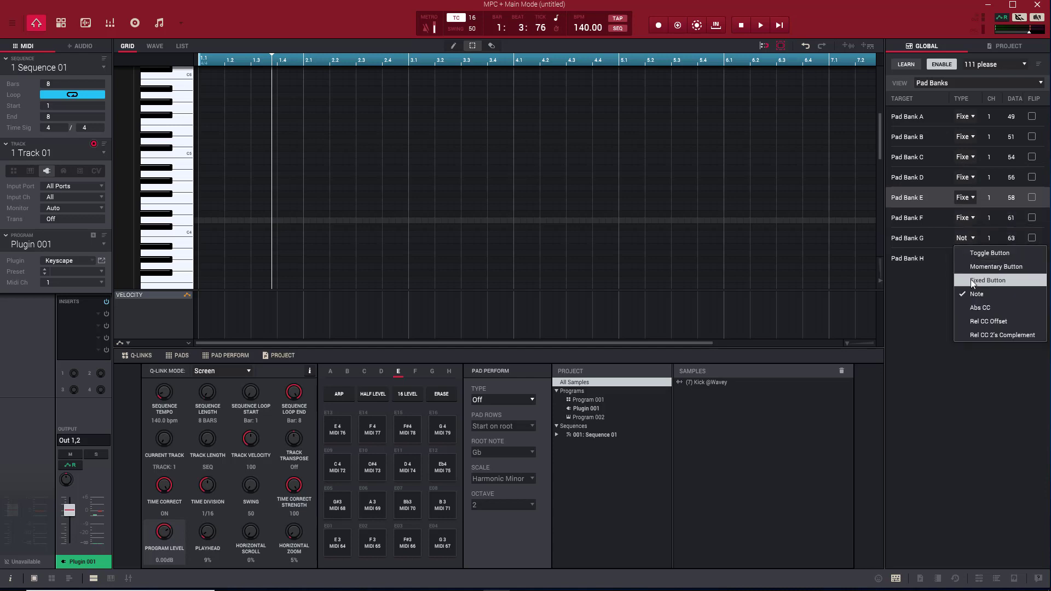
click(988, 280)
click(970, 258)
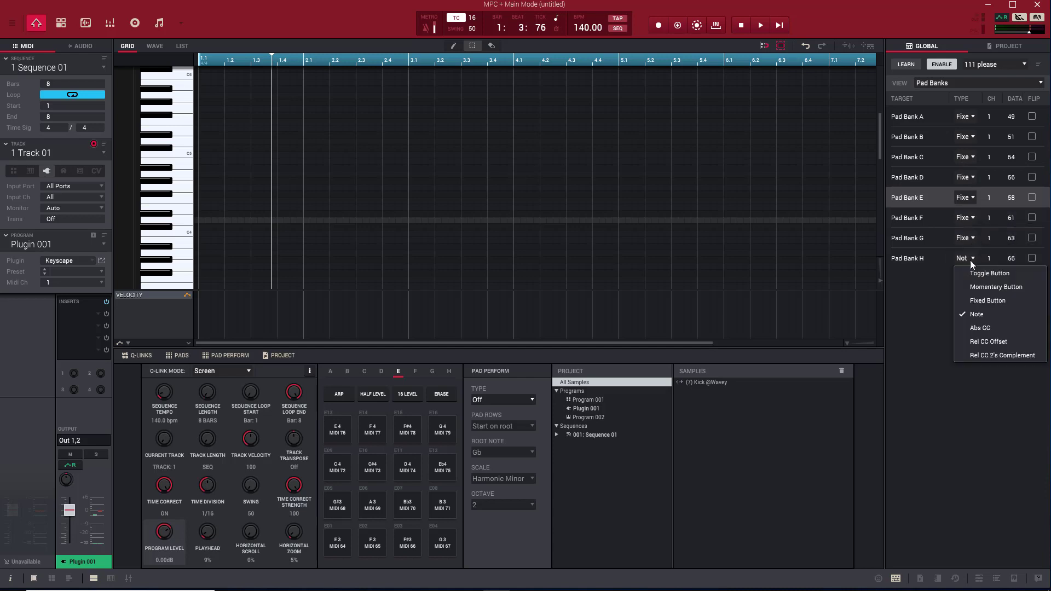
click(974, 301)
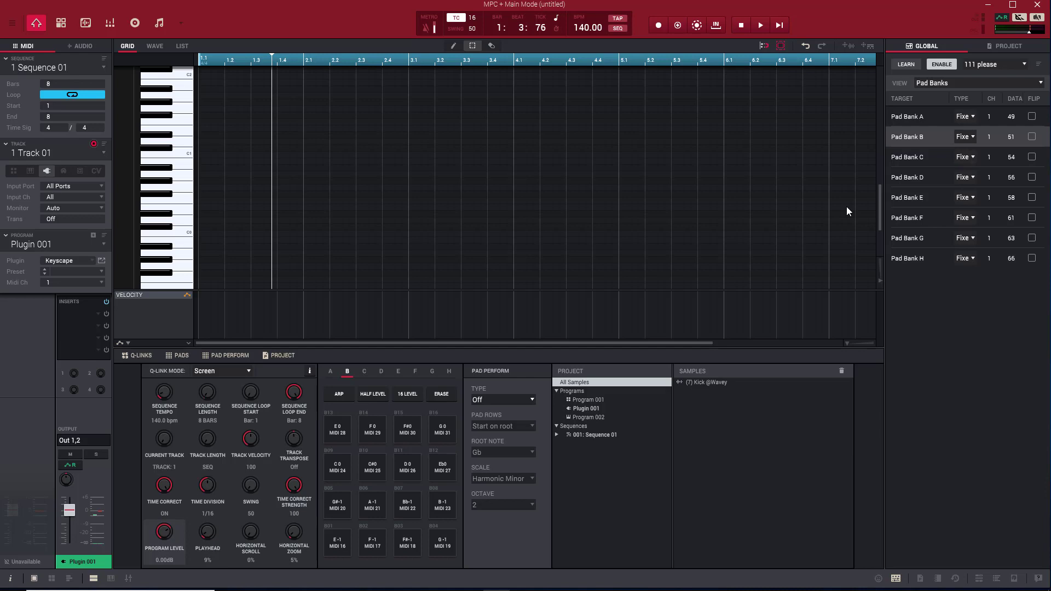
- Turn MIDI learn on, select the Play Start, Play, Stop, Overdub and Record transport controls as learn targets, and turn MIDI learn off
click(905, 64)
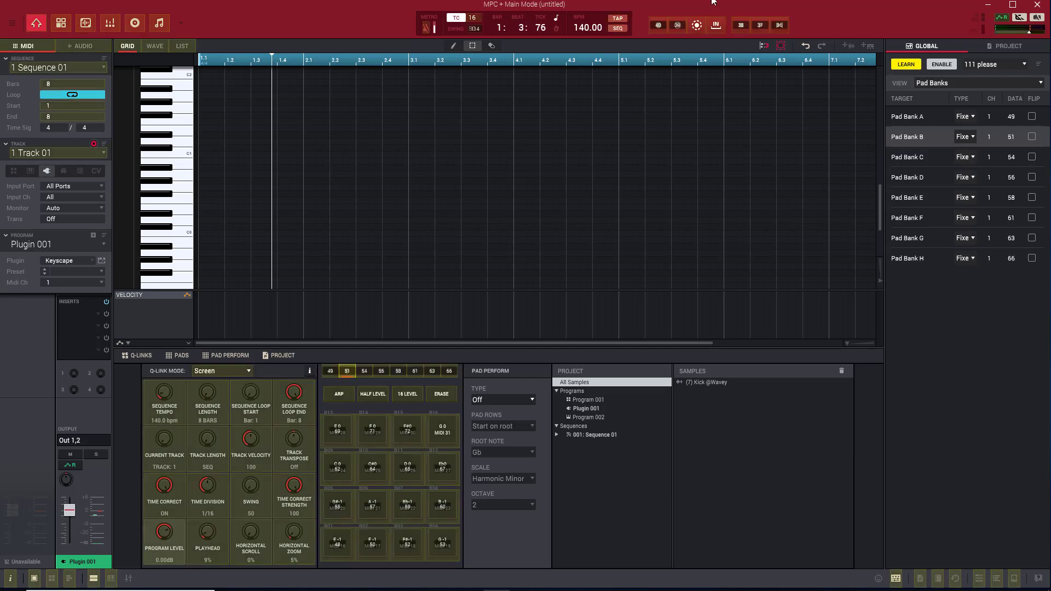
click(777, 26)
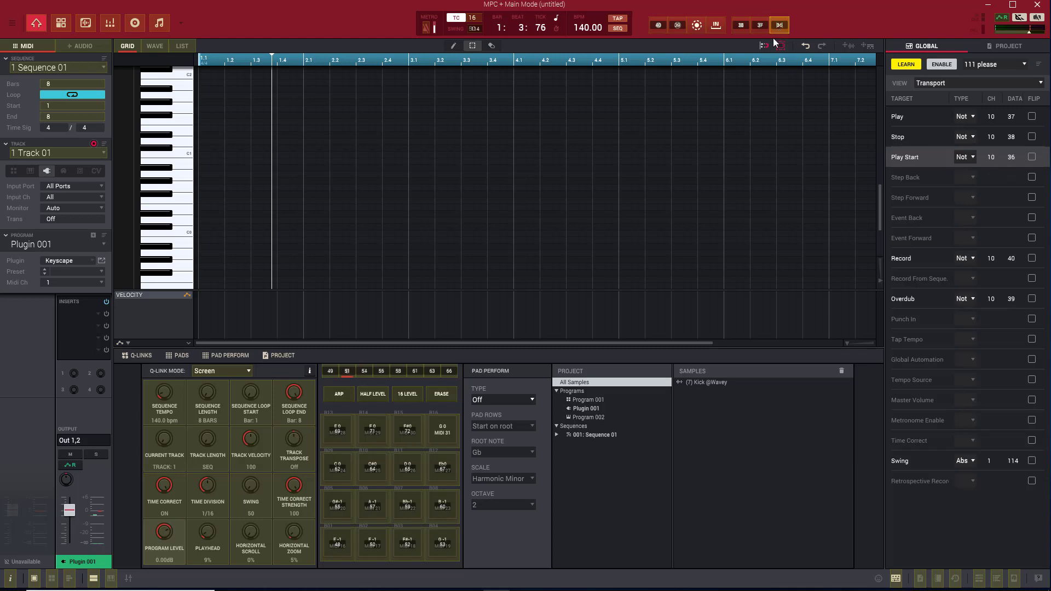
click(761, 28)
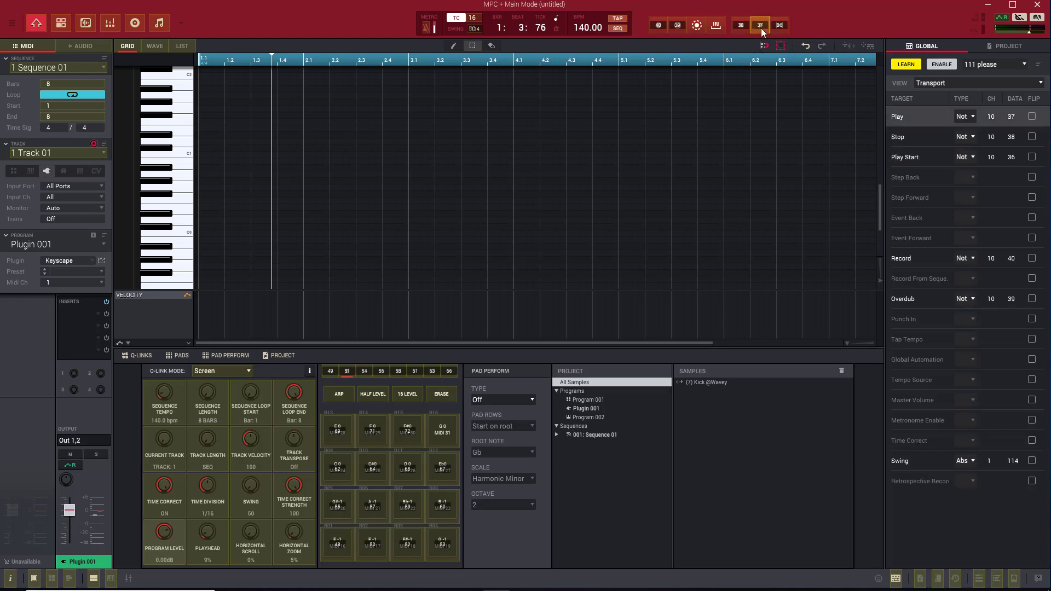
click(741, 25)
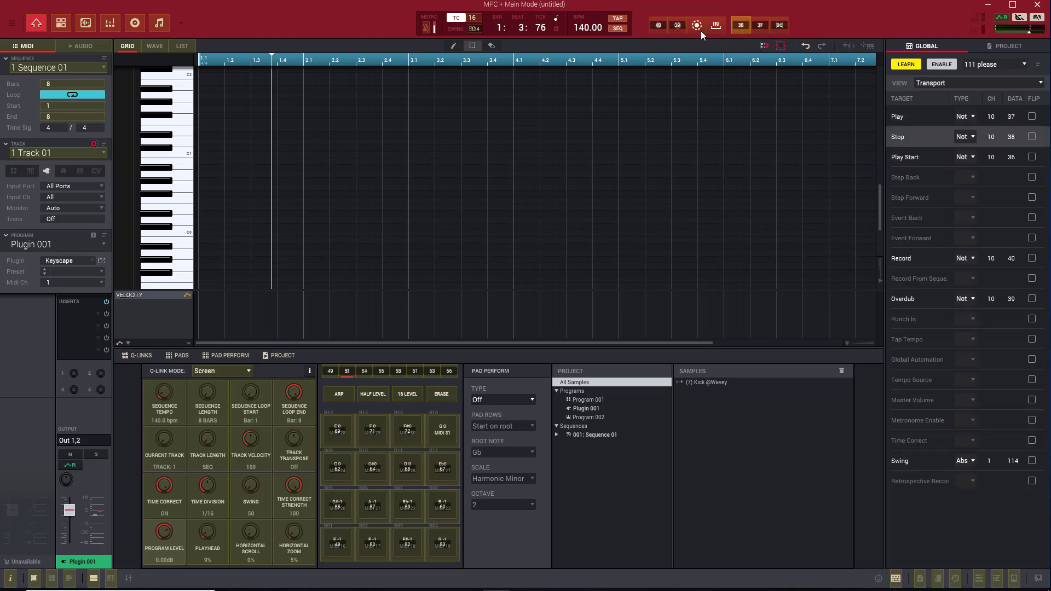
click(679, 26)
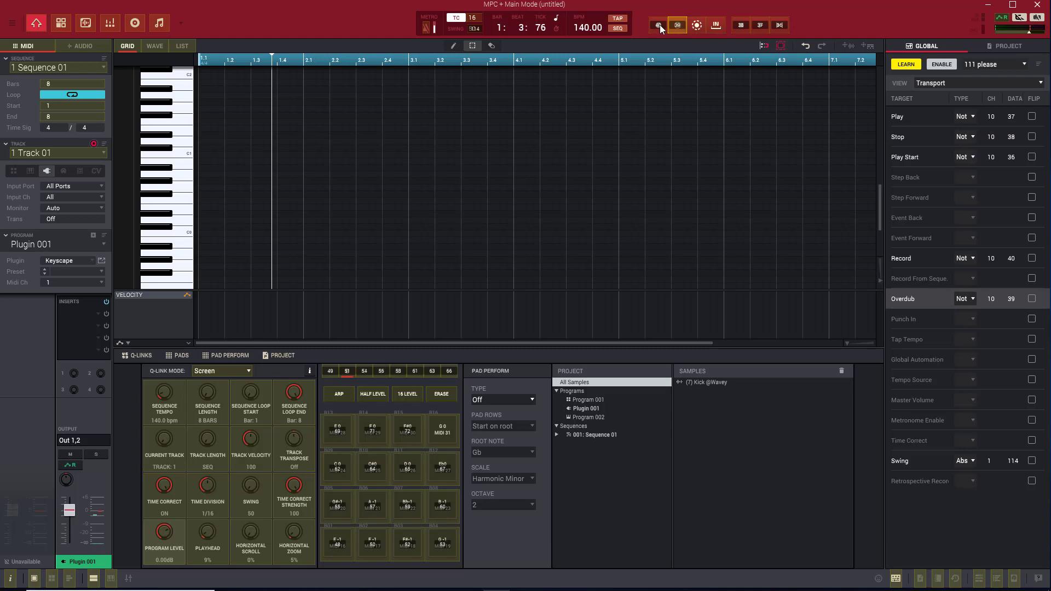
click(660, 26)
click(905, 64)
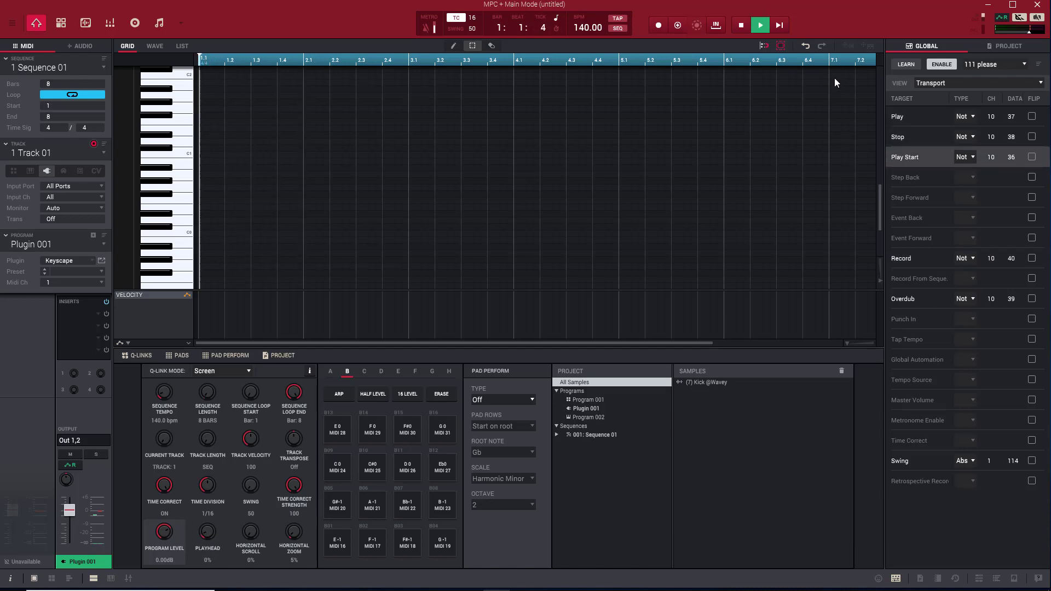
- Set the mapping type of the Play, Play Start and Stop transport controls to Fixed Button
click(974, 118)
click(981, 160)
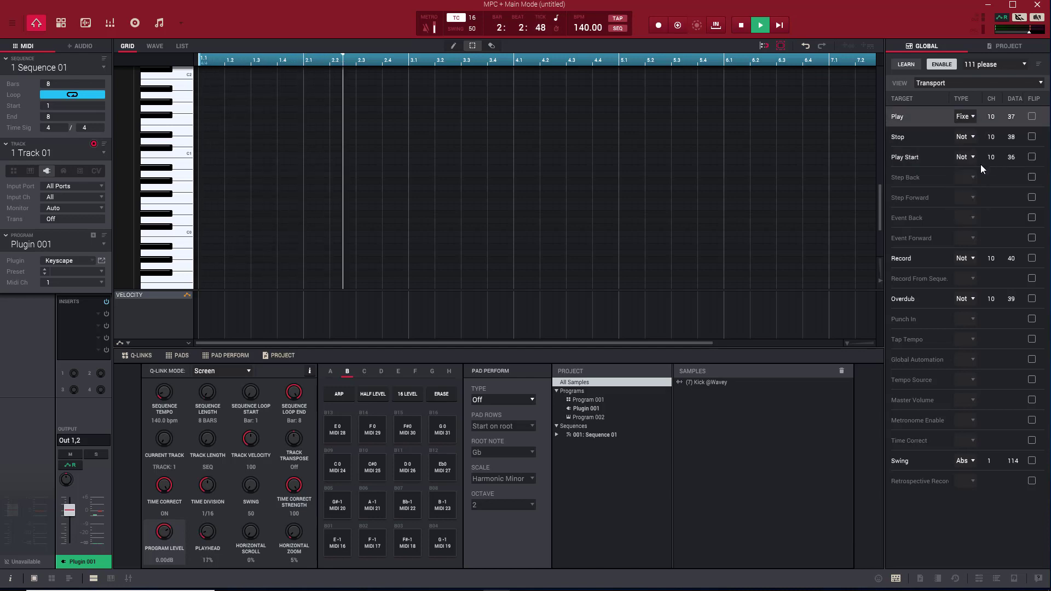
click(974, 157)
click(977, 199)
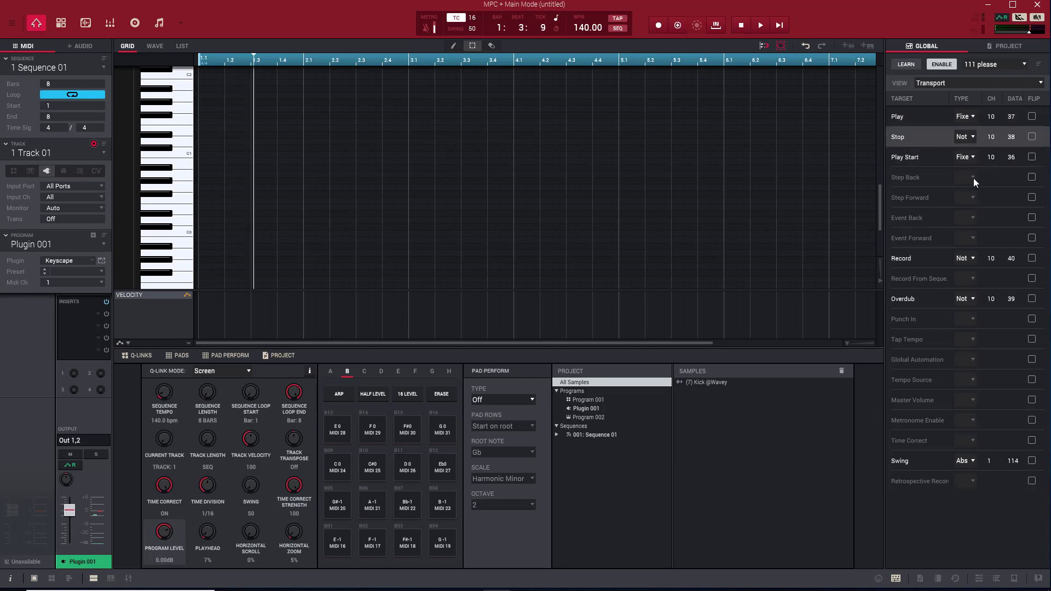
click(974, 137)
click(974, 179)
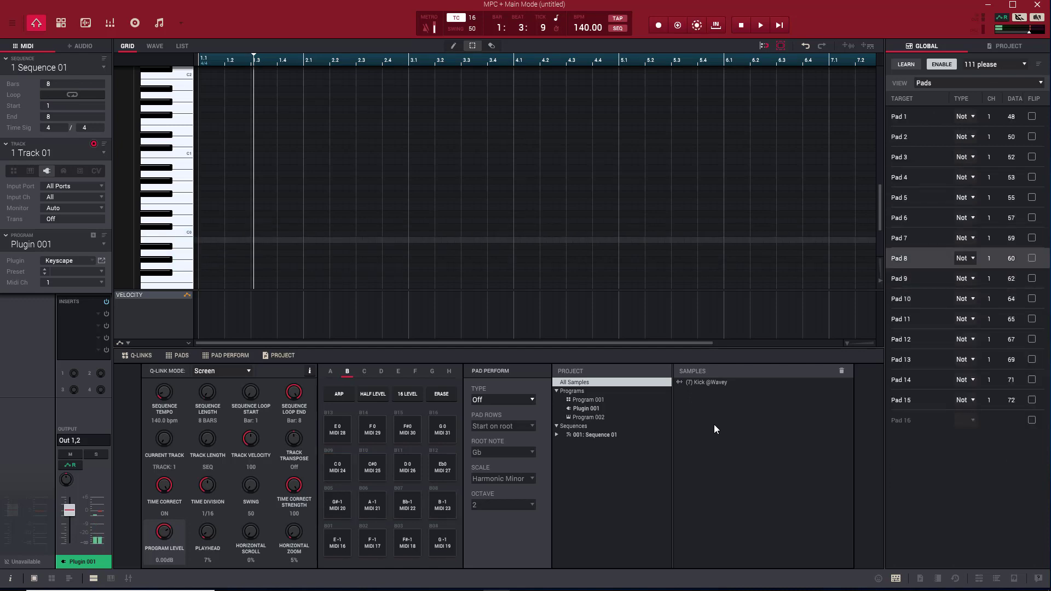
- Try the Chords type in Pad Perform, and set the type to Notes
click(532, 400)
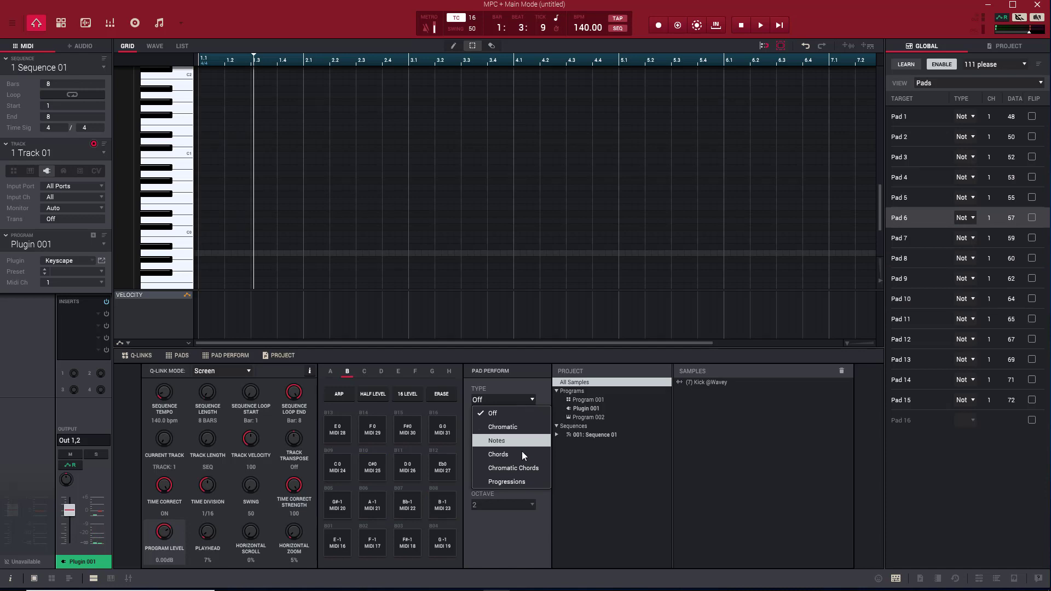
click(521, 452)
click(530, 405)
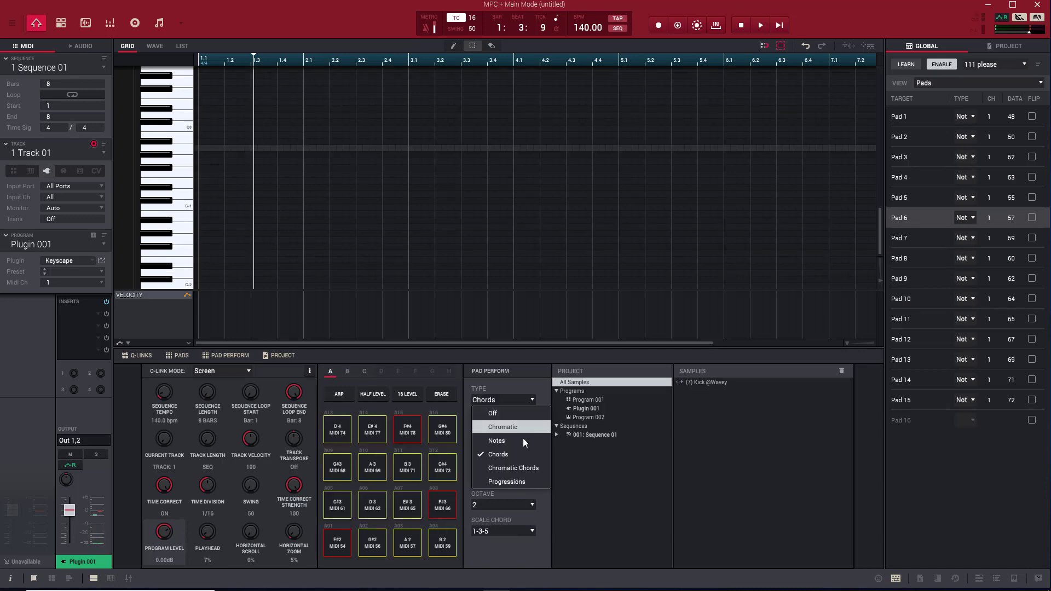
click(523, 440)
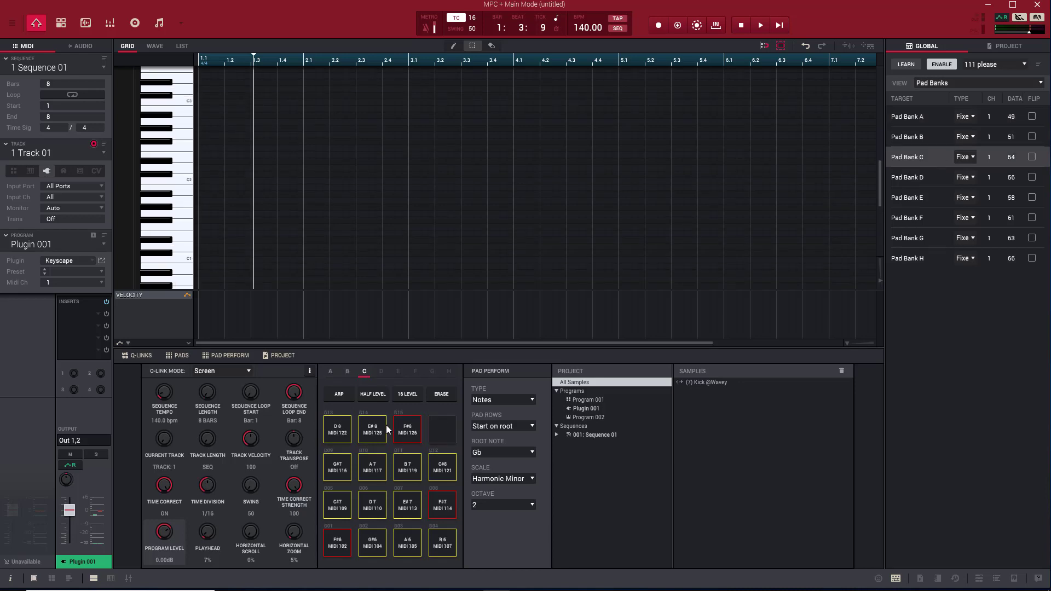
- Switch Track 01 from the plugin to the drum program Program 001
click(14, 170)
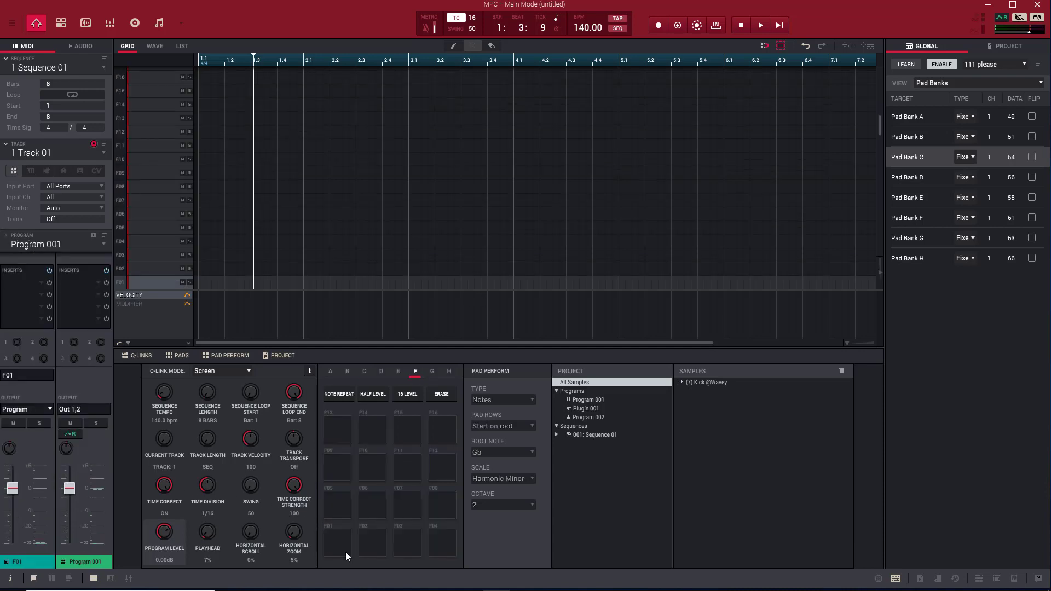